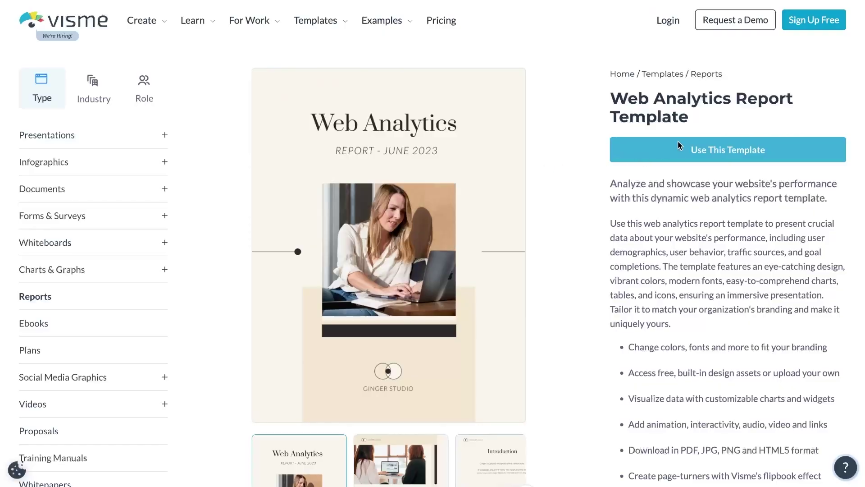
Start from the Web Analytics template, then view the Human Resources infographic full-screen down to its bar chart.
left_click(680, 145)
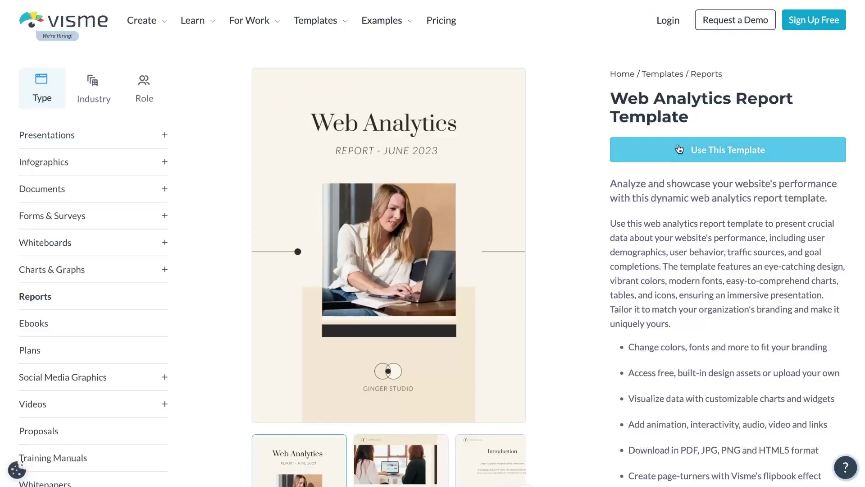
left_click(543, 29)
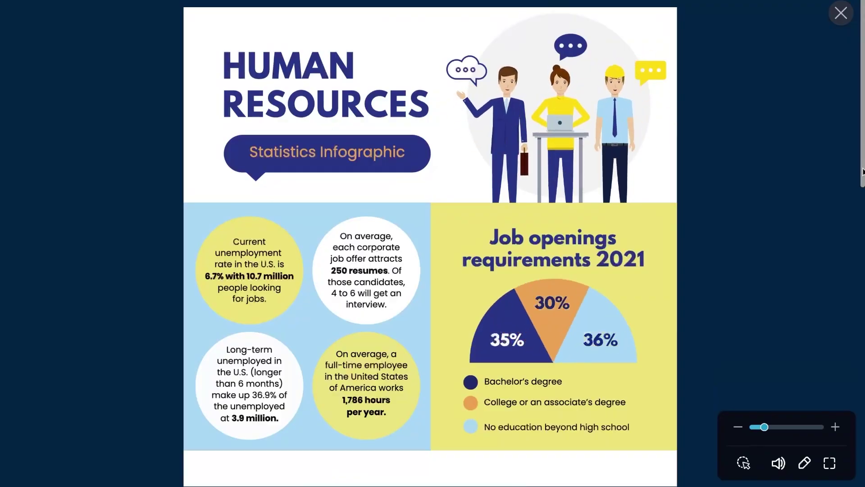
scroll(862, 171, "down", 3)
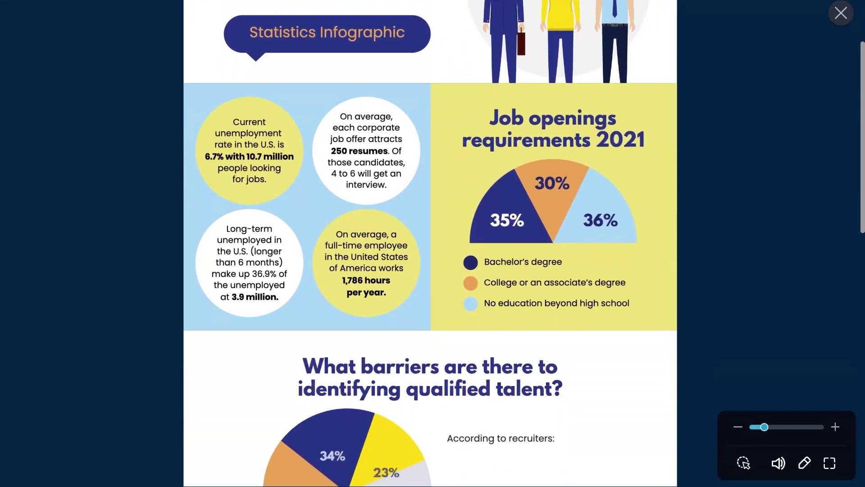
scroll(431, 244, "down", 3)
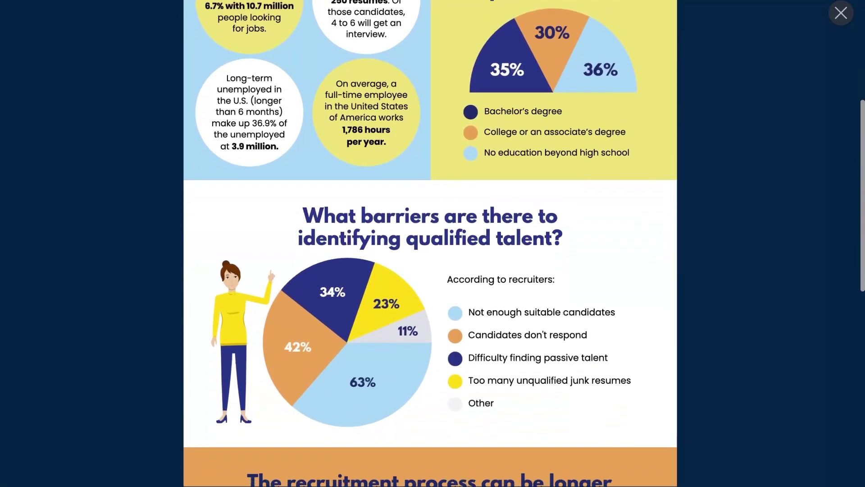
scroll(431, 244, "down", 4)
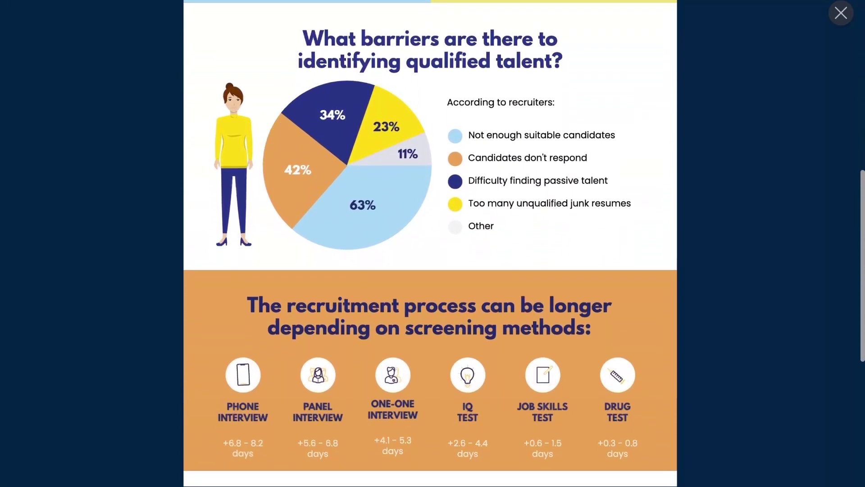
scroll(431, 244, "down", 5)
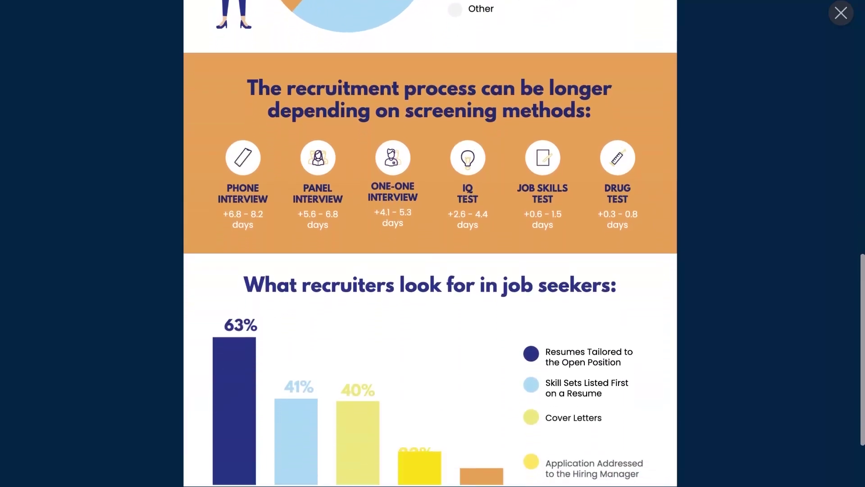
scroll(431, 243, "down", 2)
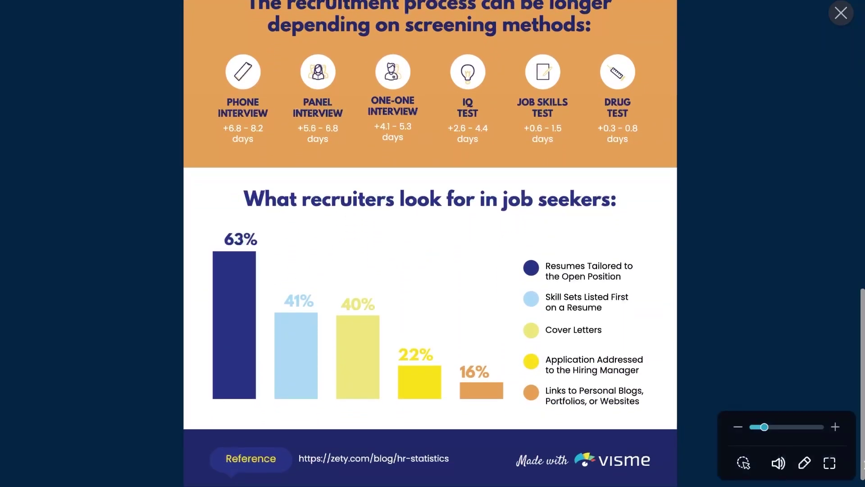
key("Escape")
Scroll to the Top Dog Names infographic and show the names for Pugs, Labradors and Bulldogs.
scroll(863, 36, "down", 10)
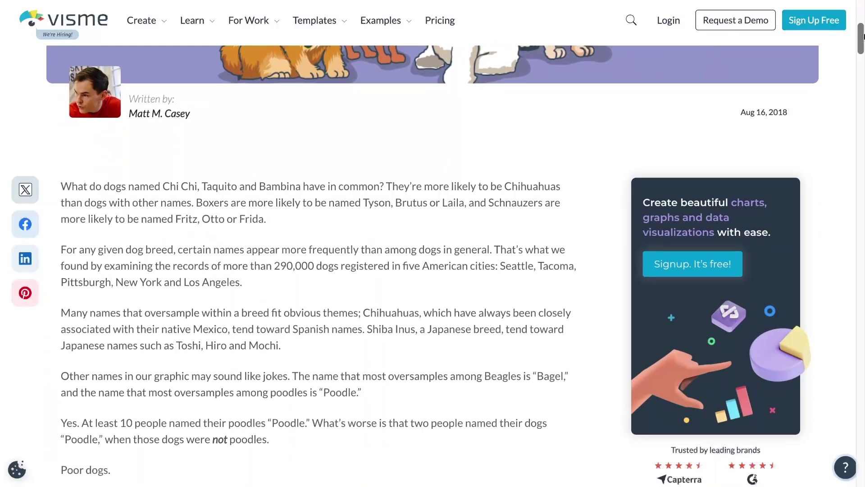
scroll(531, 169, "down", 8)
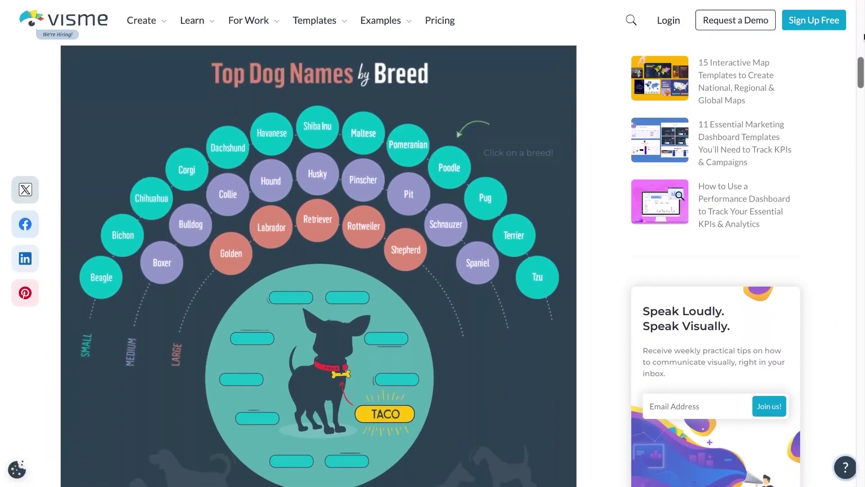
left_click(483, 192)
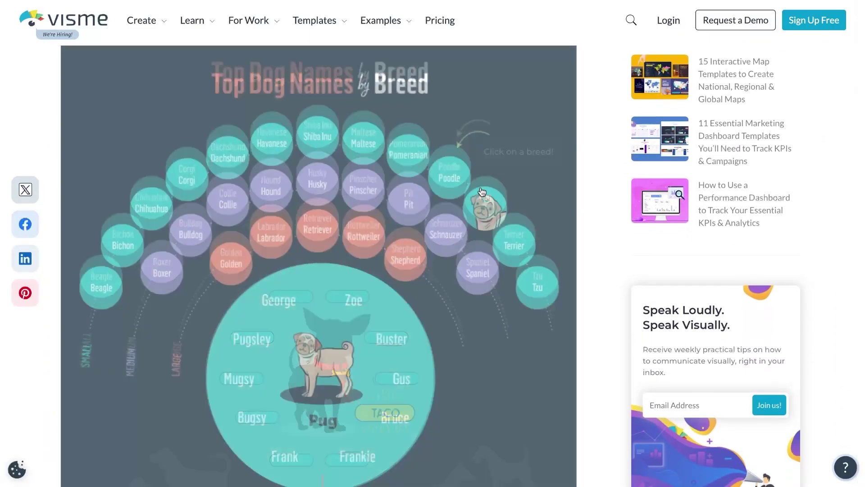
left_click(276, 235)
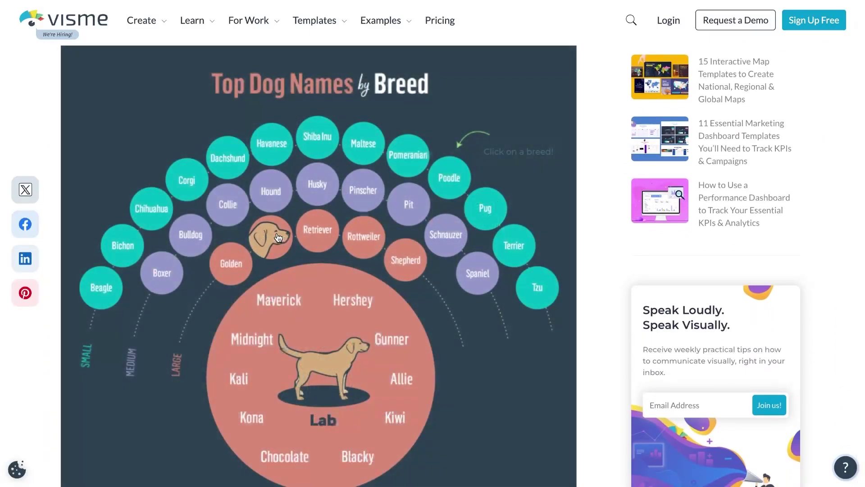
left_click(191, 238)
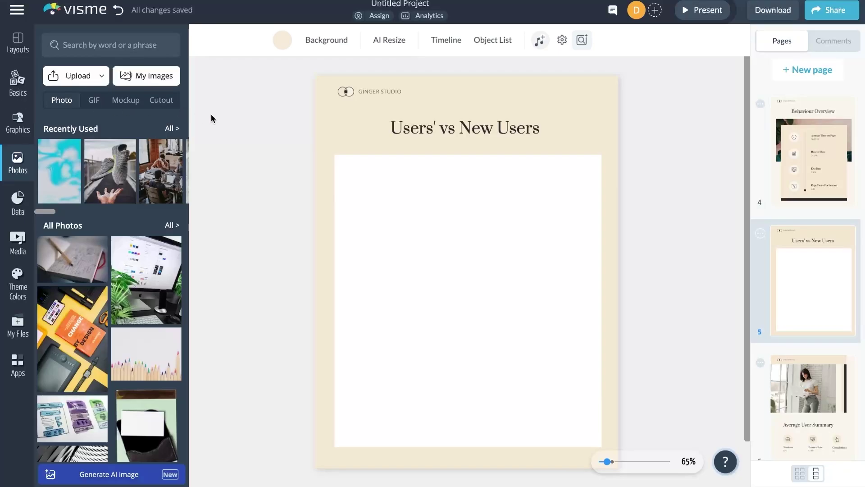
Insert a vertical bar chart from the Data charts and graphs gallery.
left_click(18, 203)
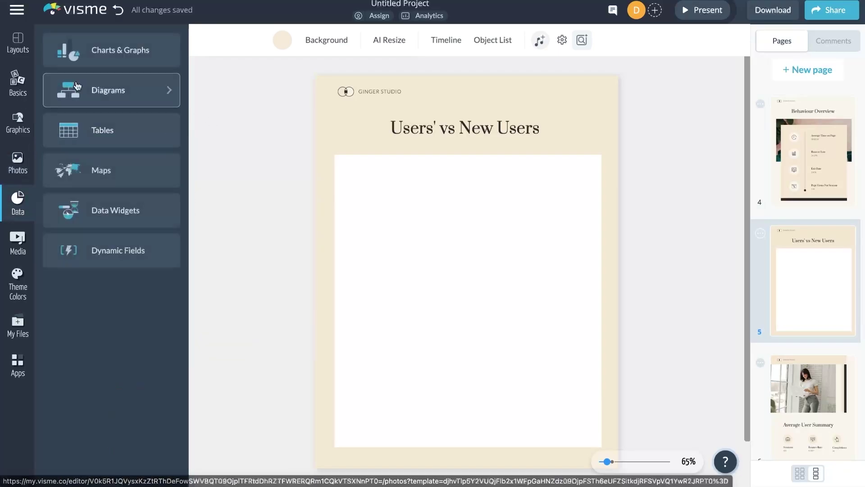
left_click(89, 59)
left_click(79, 46)
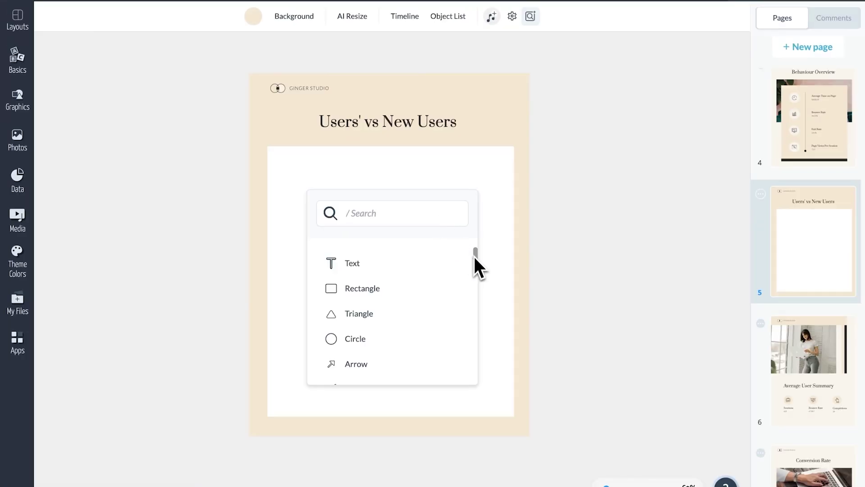
left_click_drag(474, 258, 472, 309)
left_click(409, 332)
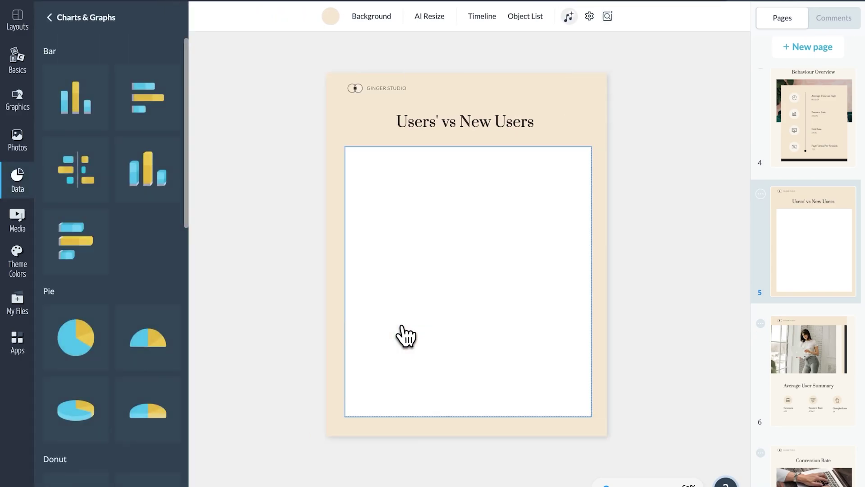
left_click(90, 119)
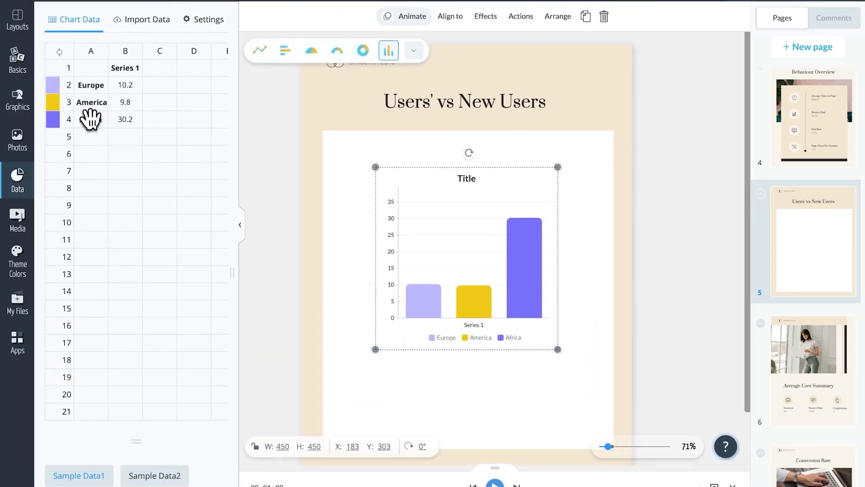
Load the chart's data from a pasted Google Sheets link and enlarge it to fill the page.
left_click(142, 28)
left_click(171, 101)
left_click(155, 82)
key("super+v")
left_click(169, 112)
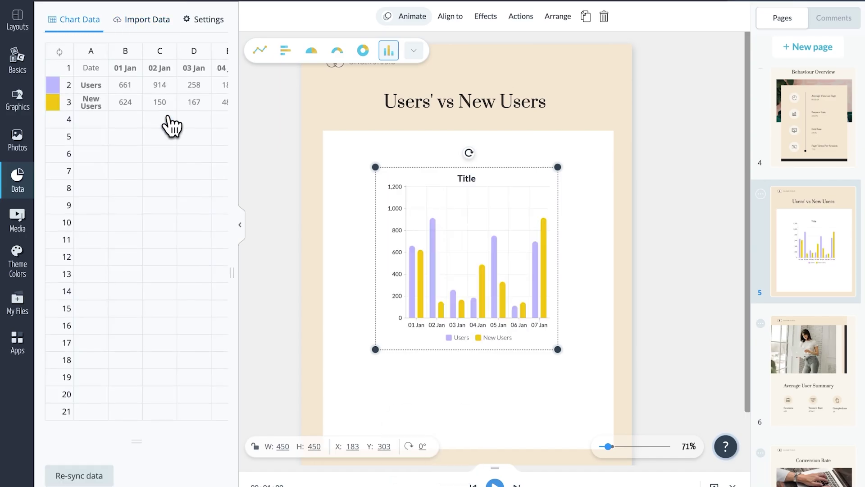
left_click_drag(558, 349, 595, 432)
left_click_drag(376, 167, 340, 145)
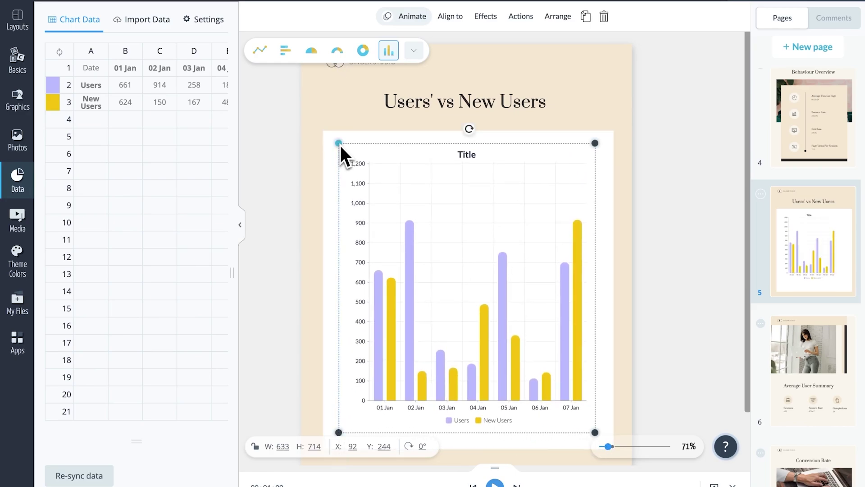
Look through the chart's axis and legend settings.
left_click(212, 24)
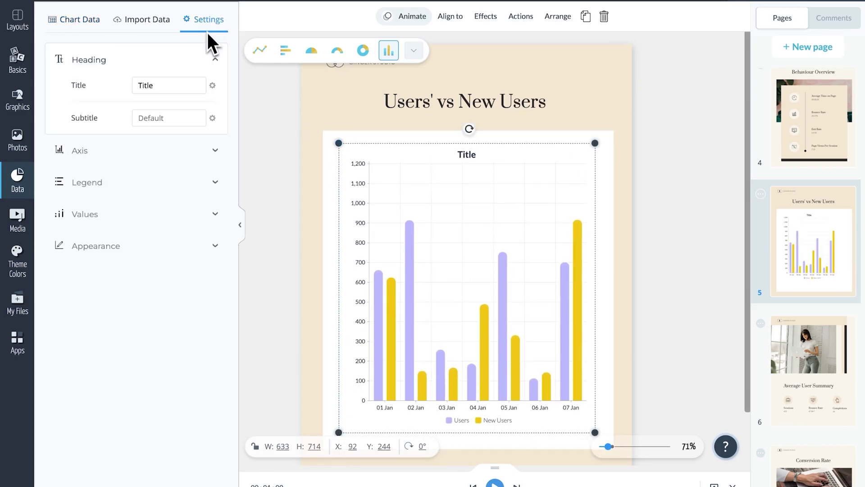
left_click(215, 150)
left_click(219, 380)
scroll(217, 369, "down", 4)
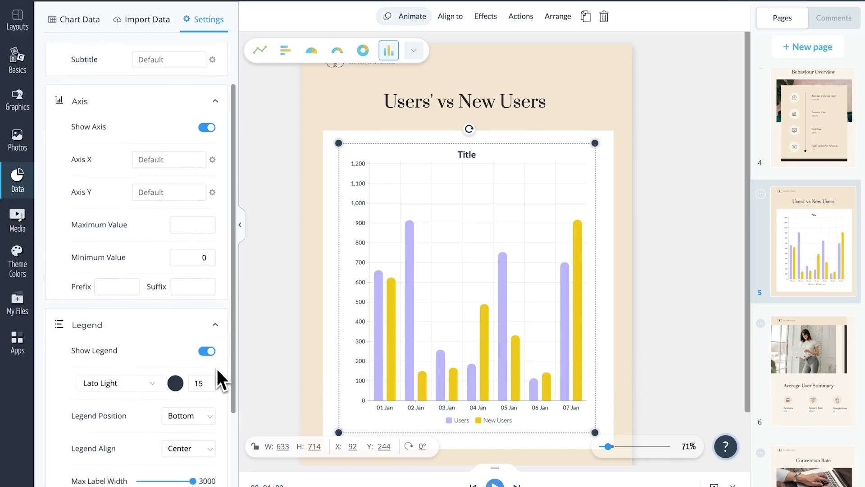
left_click(216, 454)
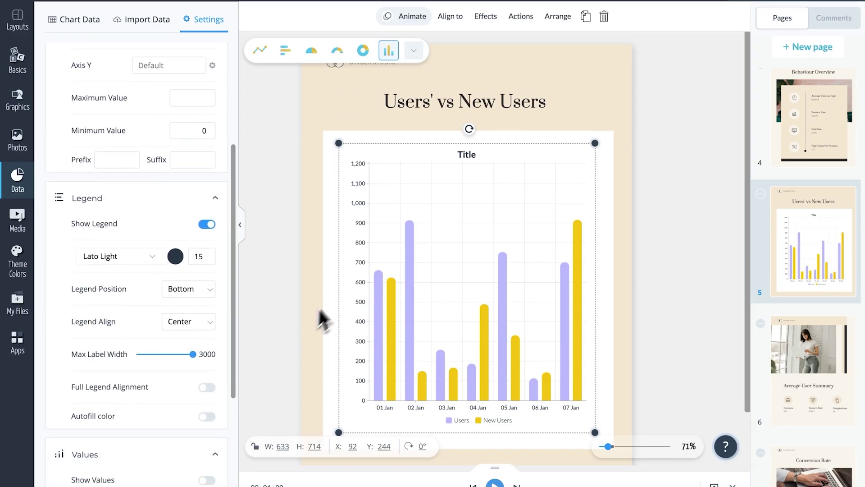
Copy the title's #2b2b2b text colour and apply it to the Users bar series.
left_click(431, 104)
left_click(379, 138)
left_click(388, 187)
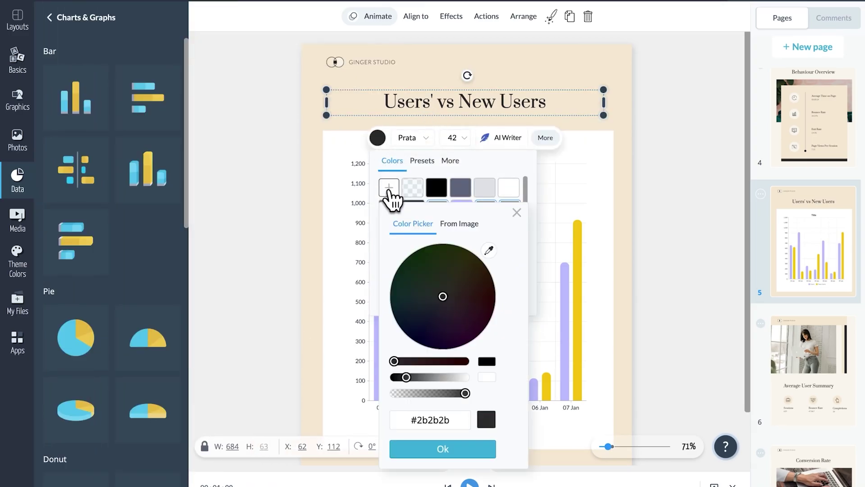
left_click(352, 345)
left_click(53, 85)
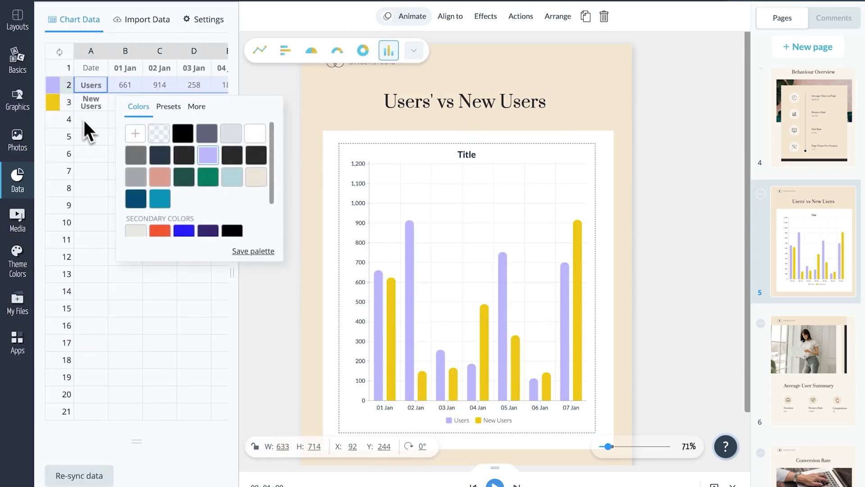
left_click(135, 134)
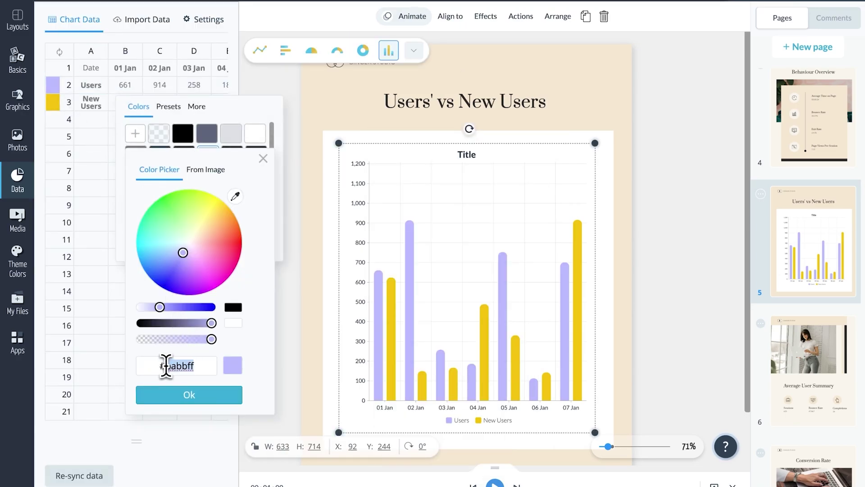
type("2b2b2bff")
left_click(195, 396)
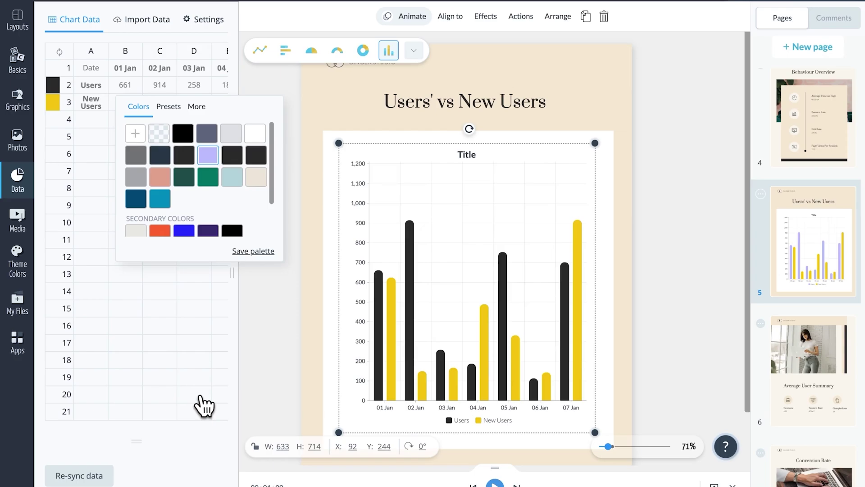
left_click(211, 25)
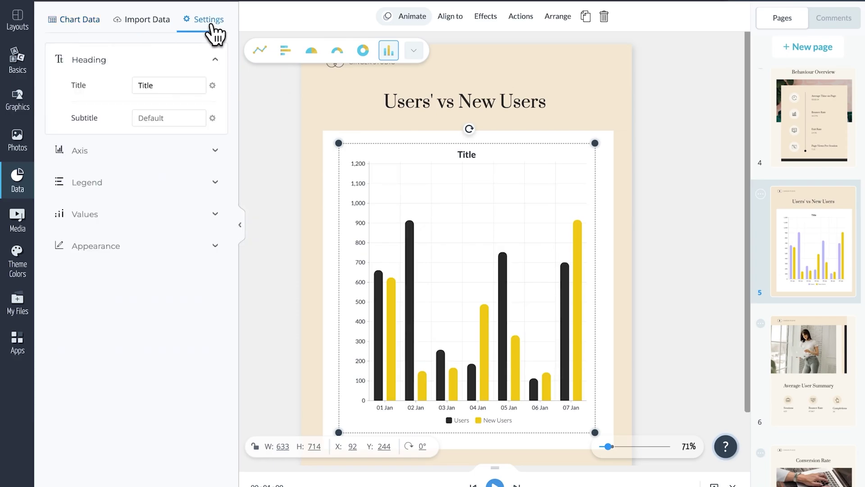
Place the chart legend at the top, aligned to the right.
left_click(211, 68)
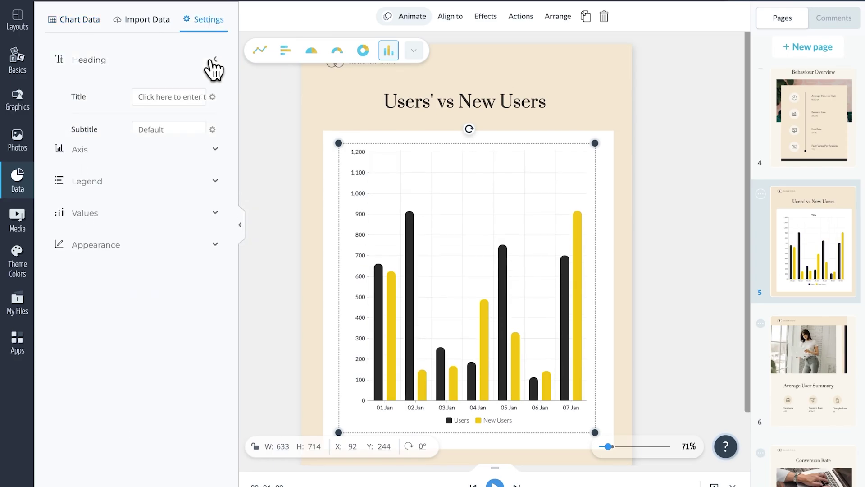
left_click(201, 186)
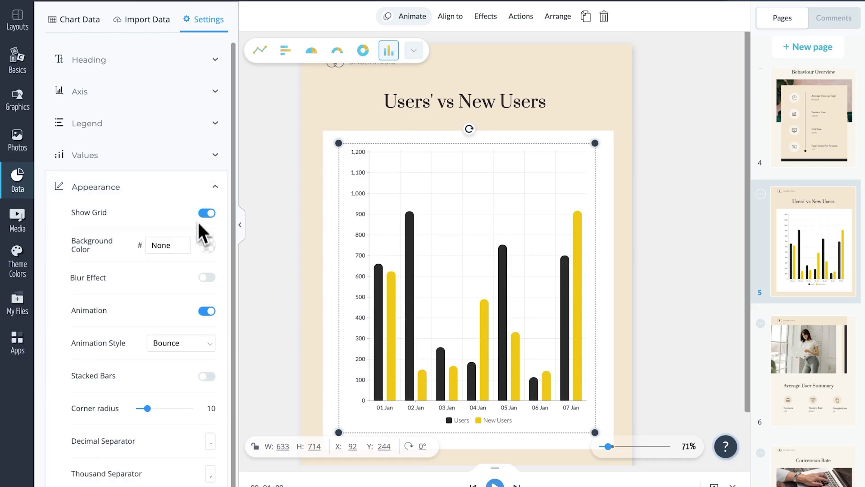
left_click(208, 136)
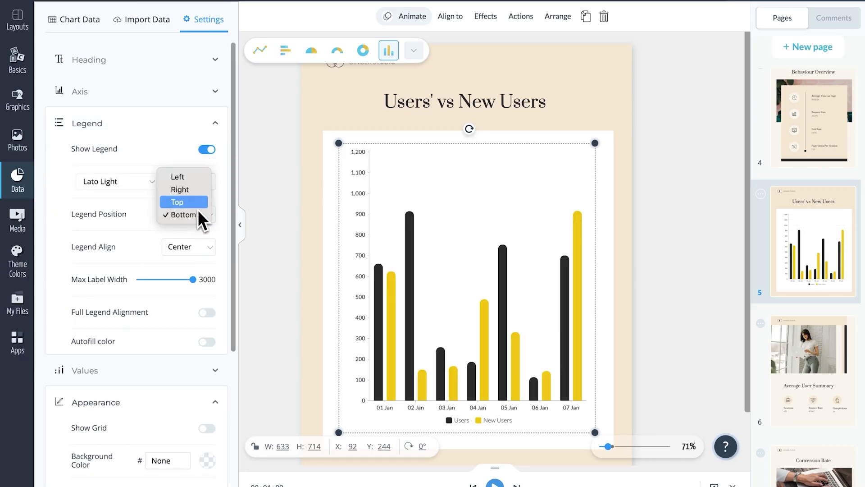
left_click(199, 204)
left_click(199, 247)
left_click(201, 261)
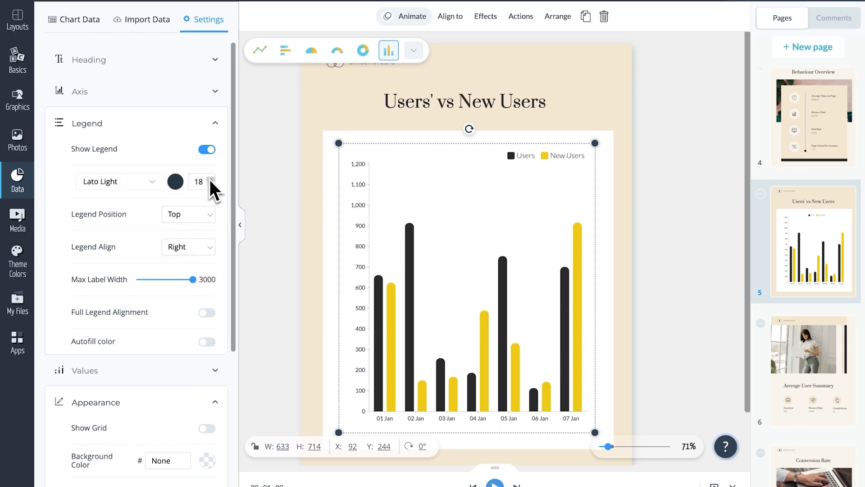
Turn on dark navy value labels positioned above the bars.
scroll(232, 179, "down", 4)
left_click(215, 210)
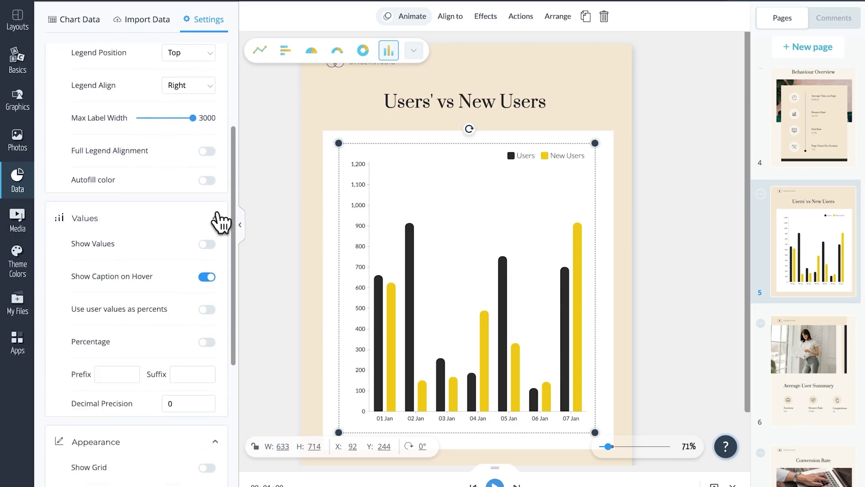
left_click(210, 245)
left_click(175, 311)
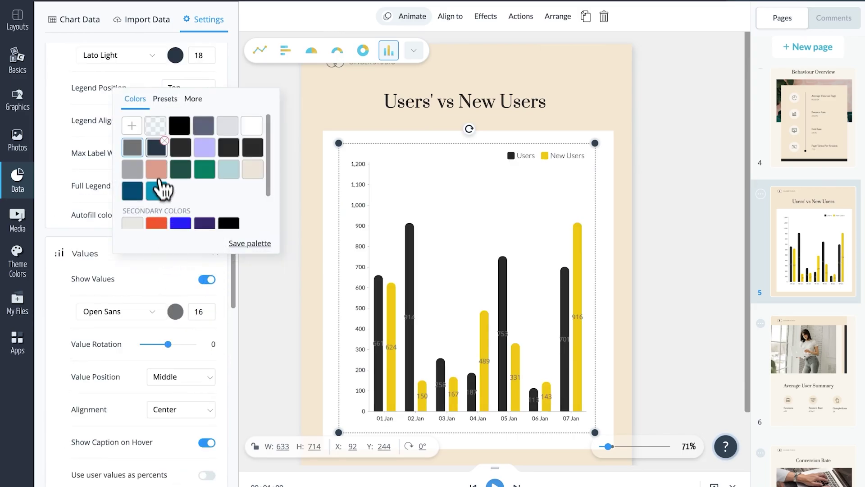
left_click(158, 152)
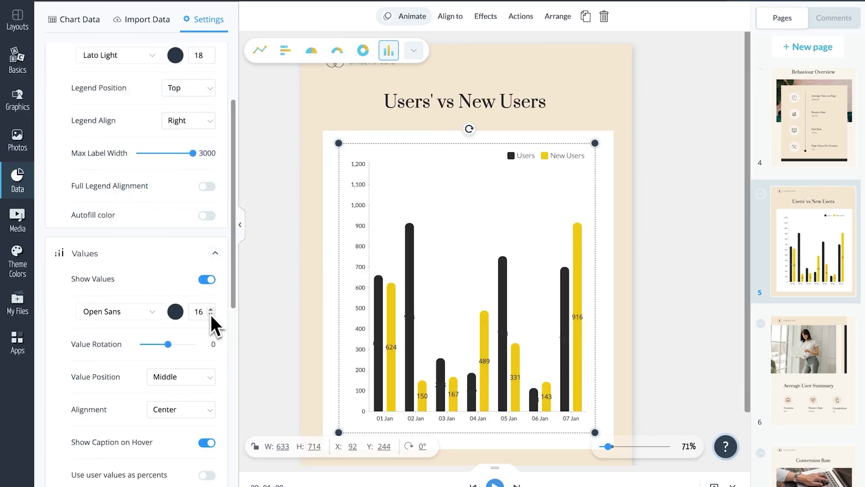
left_click(186, 377)
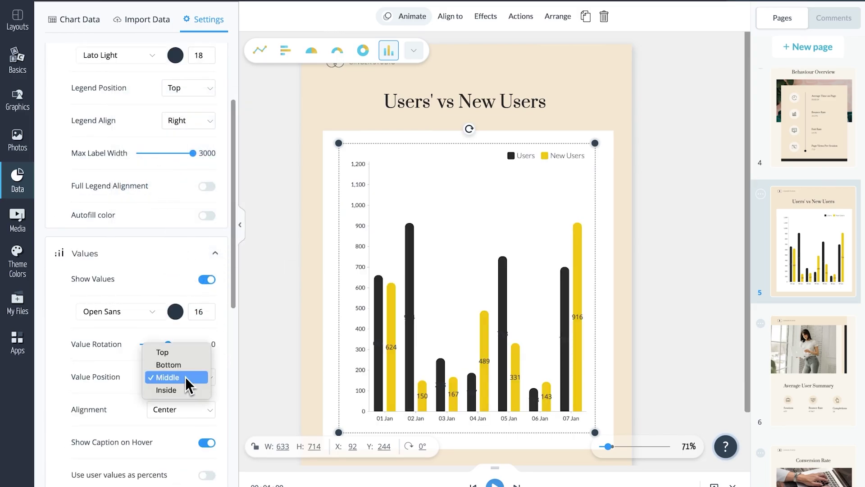
left_click(187, 355)
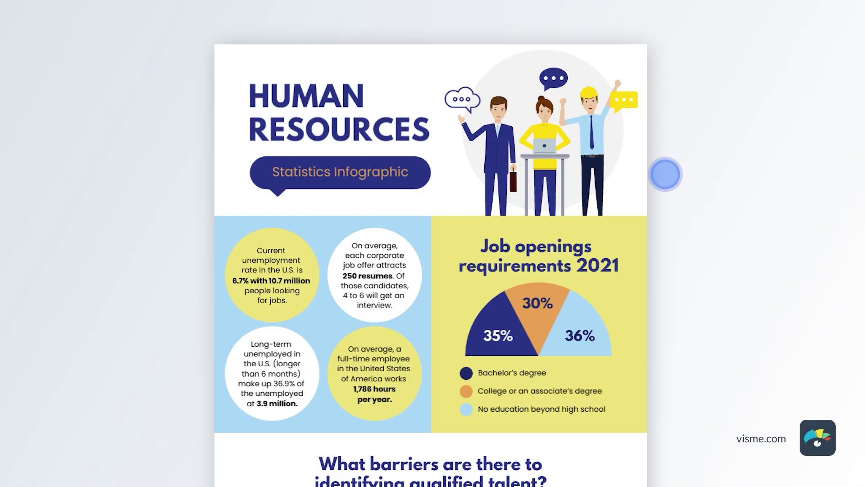
Scroll through the example infographics to the Social Networks in the Workplace survey template.
scroll(665, 174, "down", 5)
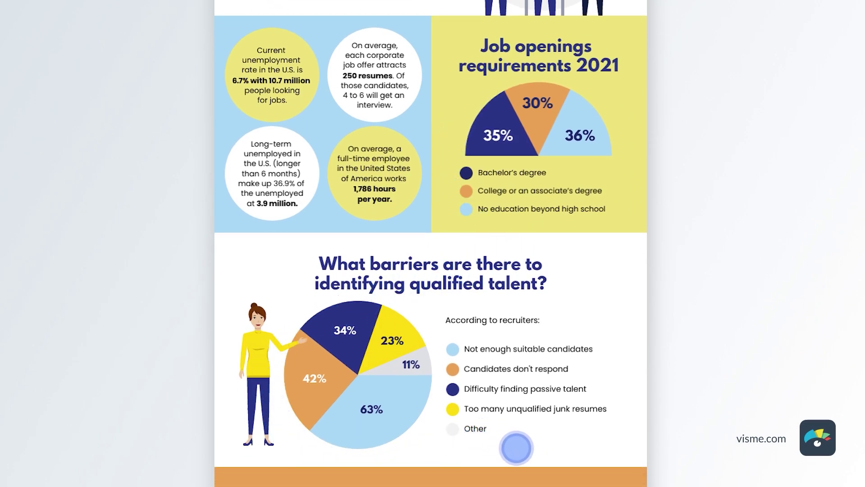
scroll(507, 444, "down", 10)
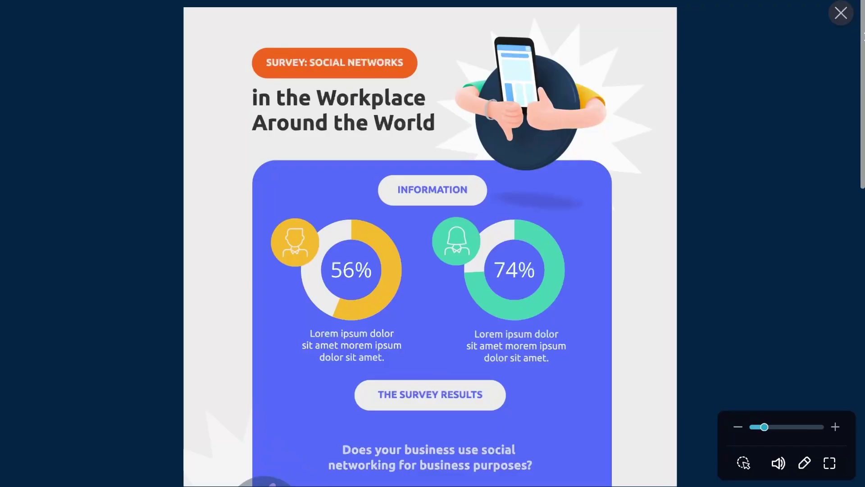
Close the survey preview, open the phone graphic's colour palette, then deselect it.
left_click_drag(863, 37, 864, 338)
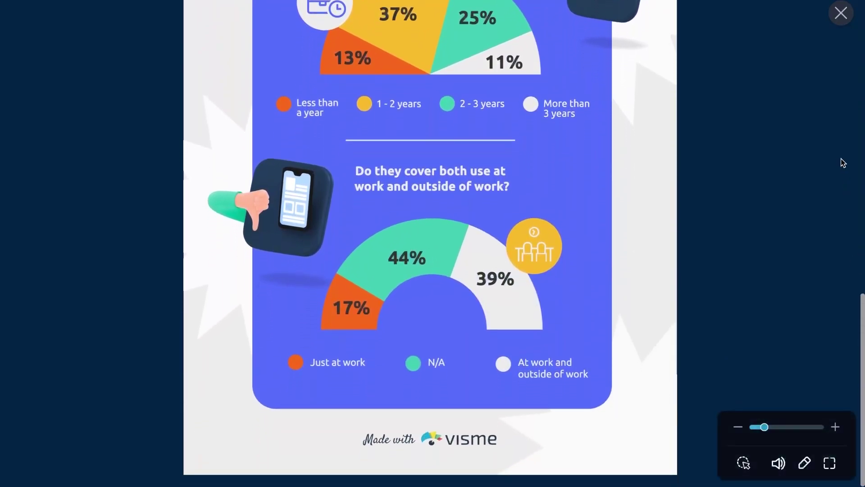
left_click(836, 14)
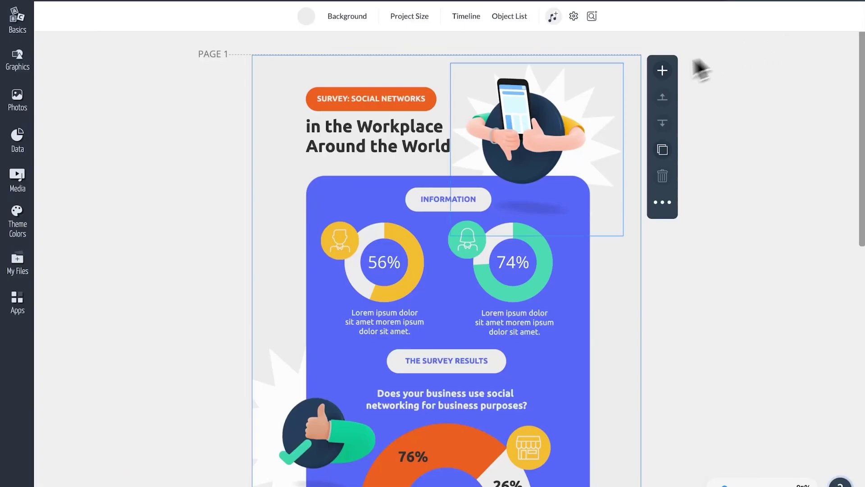
left_click(562, 118)
left_click(473, 238)
left_click(577, 284)
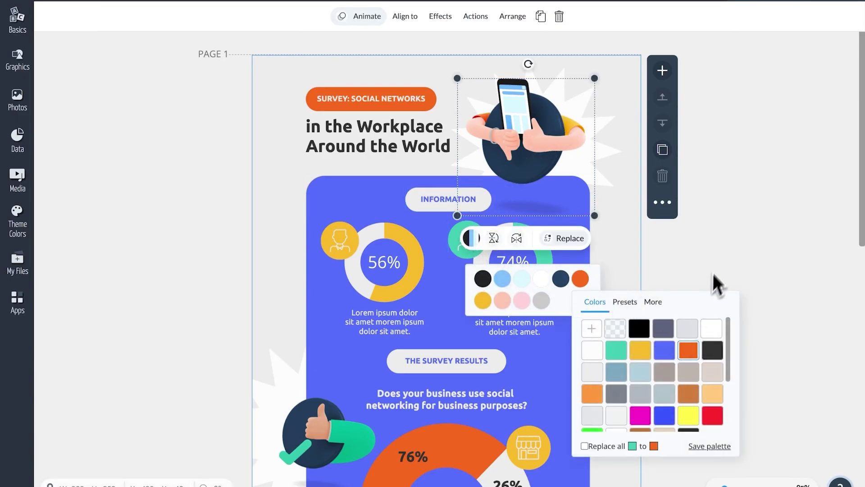
left_click(722, 261)
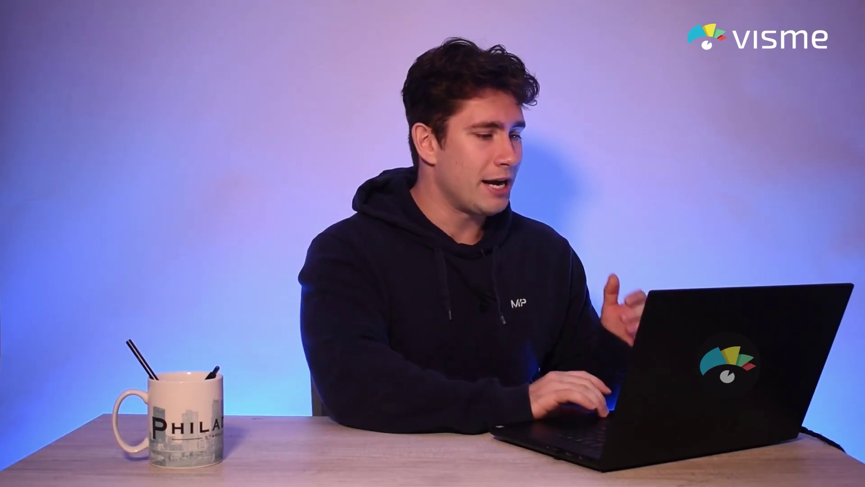